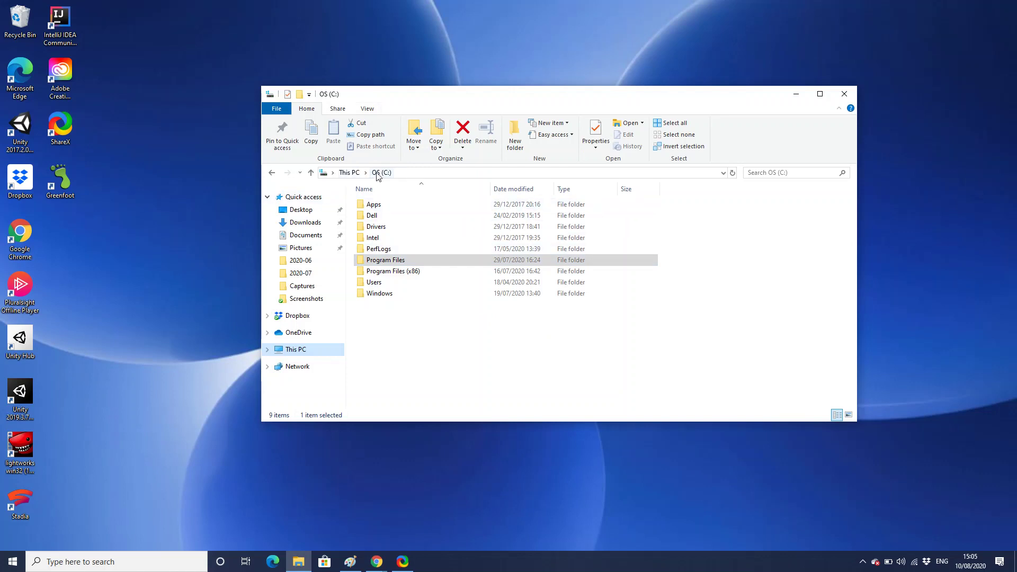
Open the JDK installation folder C:\Program Files\Java\jdk1.8.0_251.
left_click(397, 261)
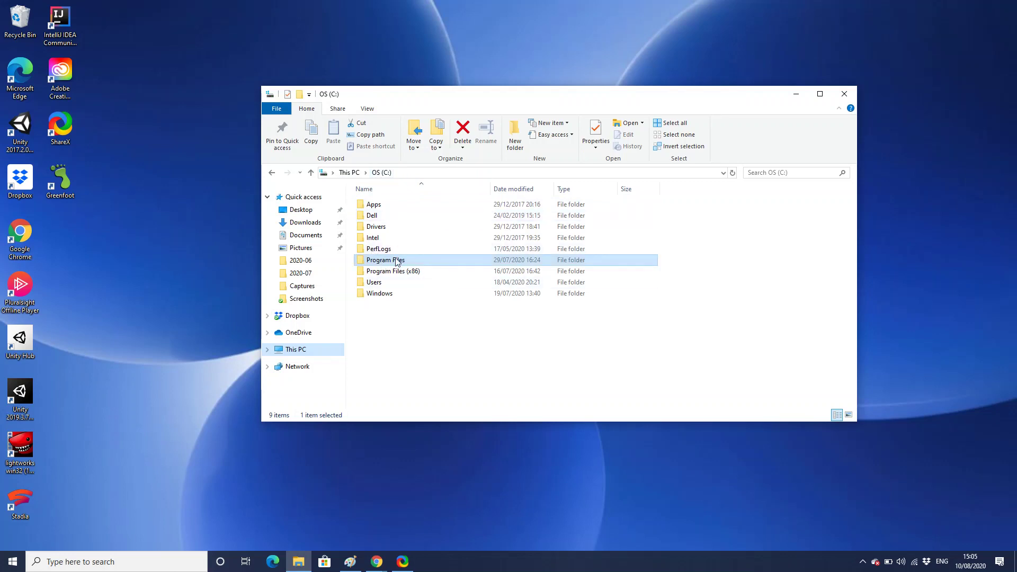
double_click(398, 261)
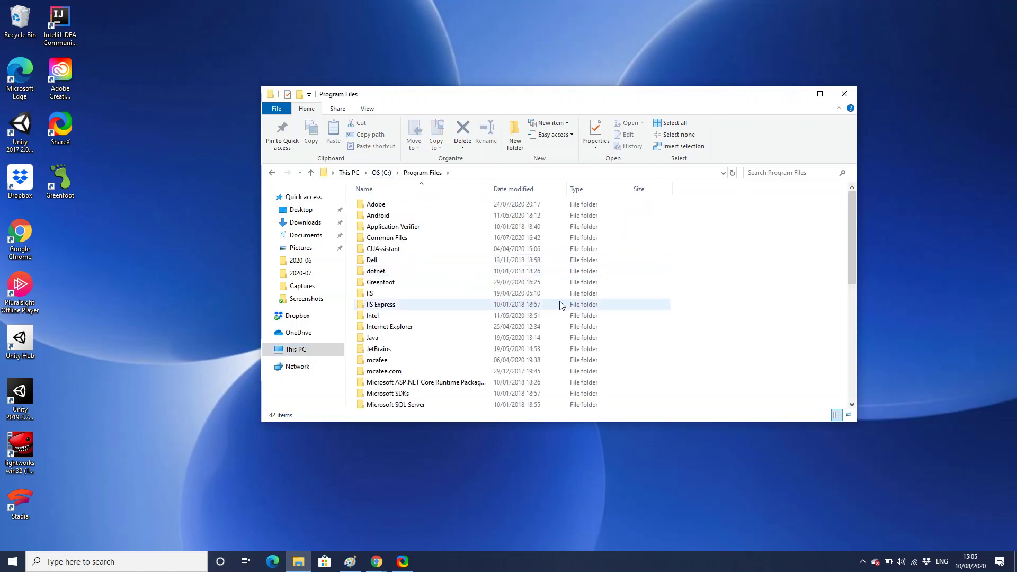
scroll(583, 300, "down", 1)
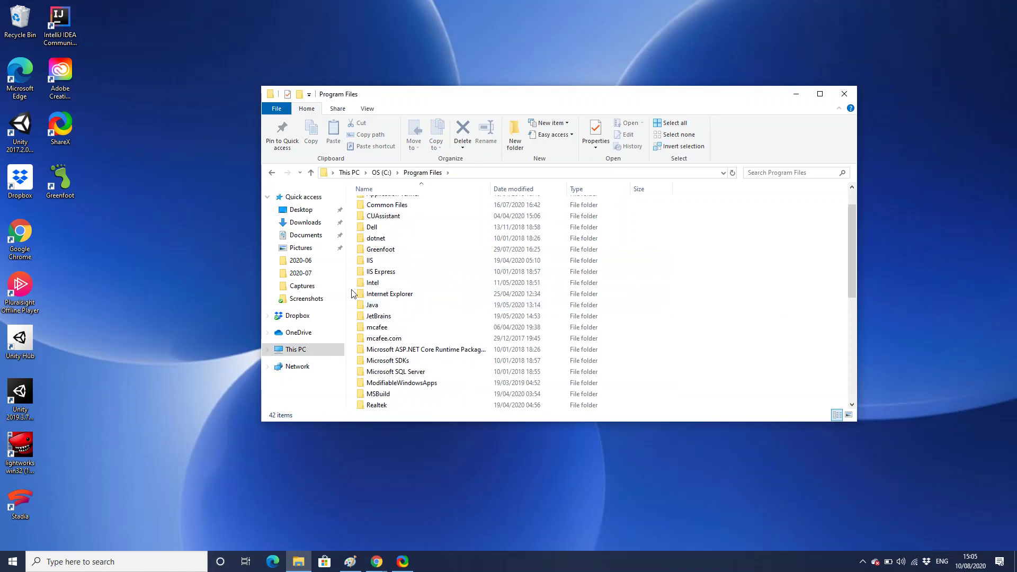
double_click(382, 309)
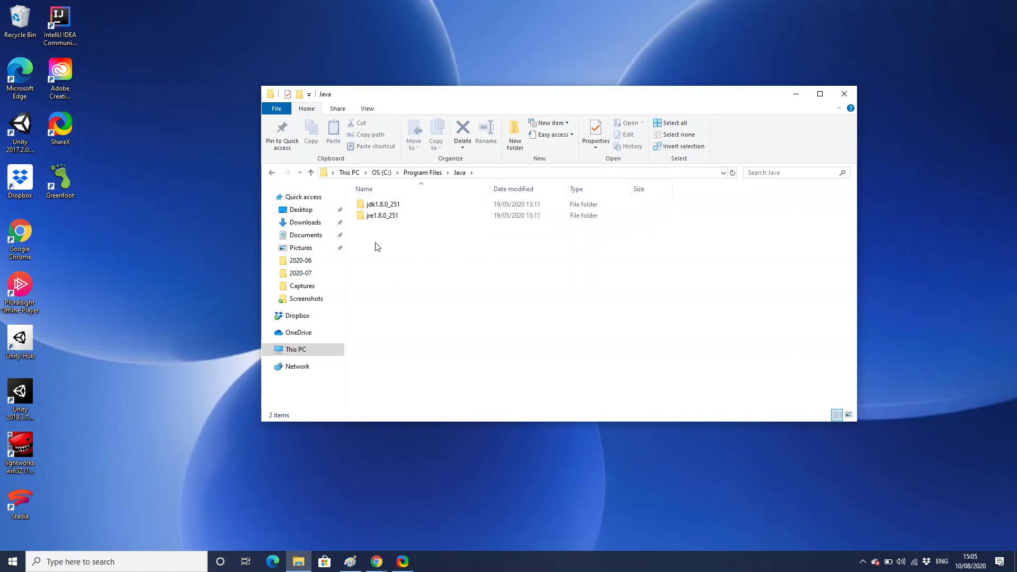
double_click(413, 205)
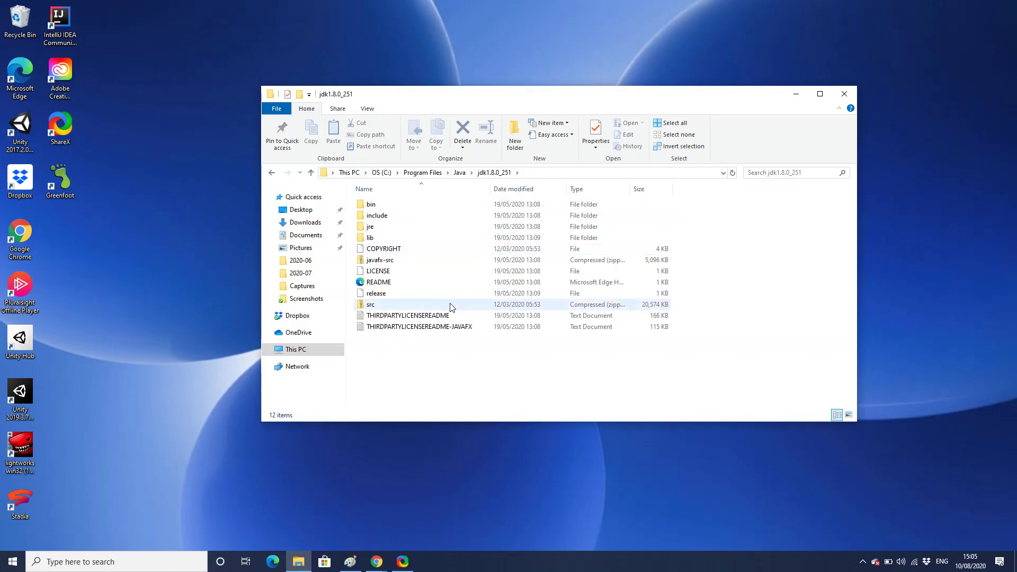
Display the properties of the JDK's bin folder and select its full location path.
left_click(386, 207)
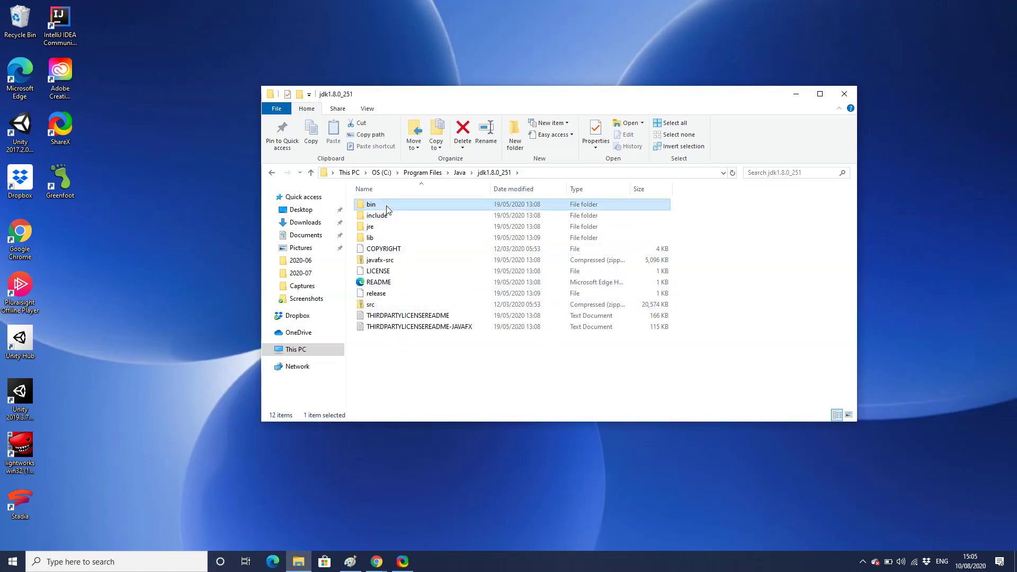
right_click(387, 209)
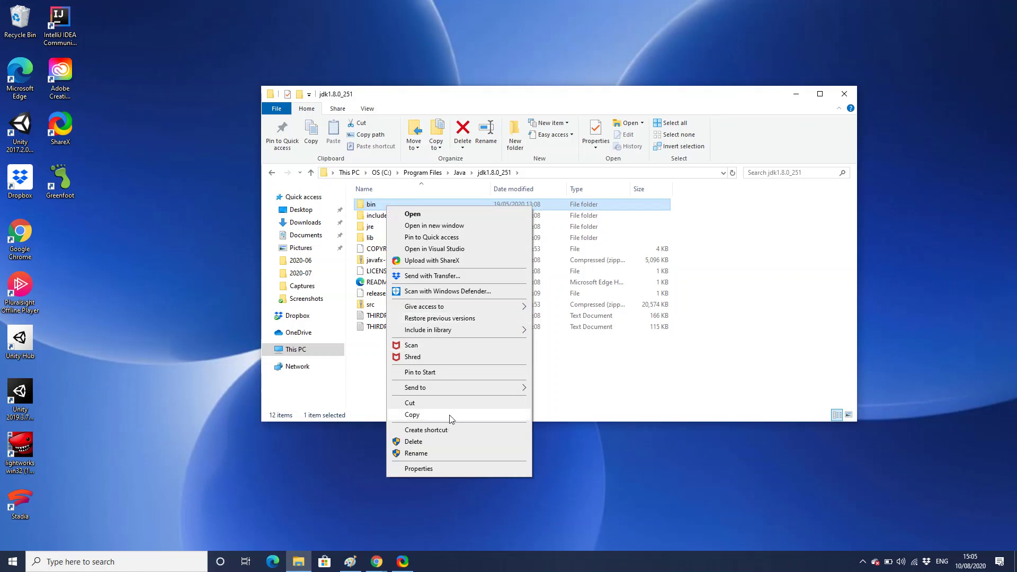
left_click(430, 468)
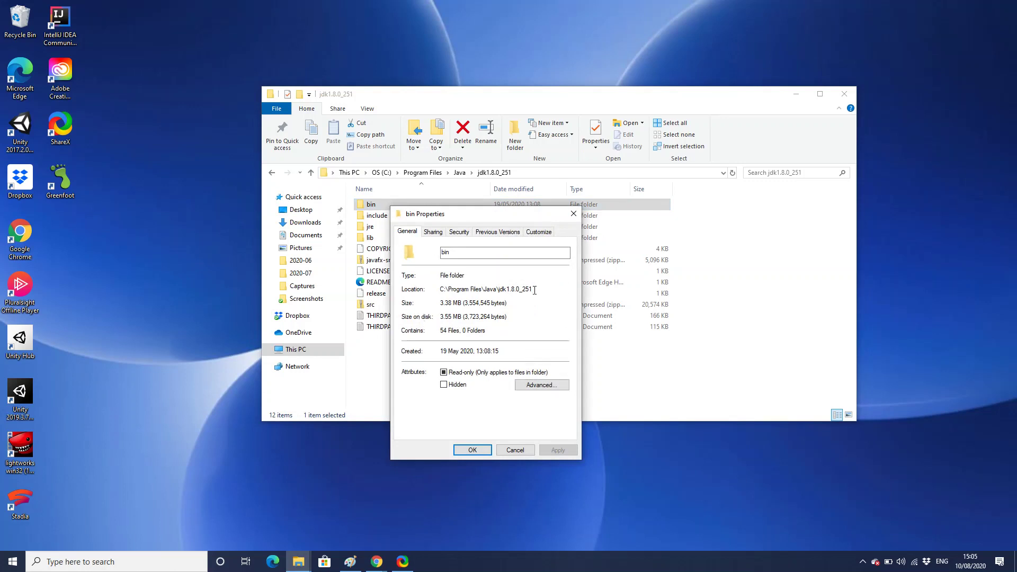
left_click_drag(534, 290, 442, 292)
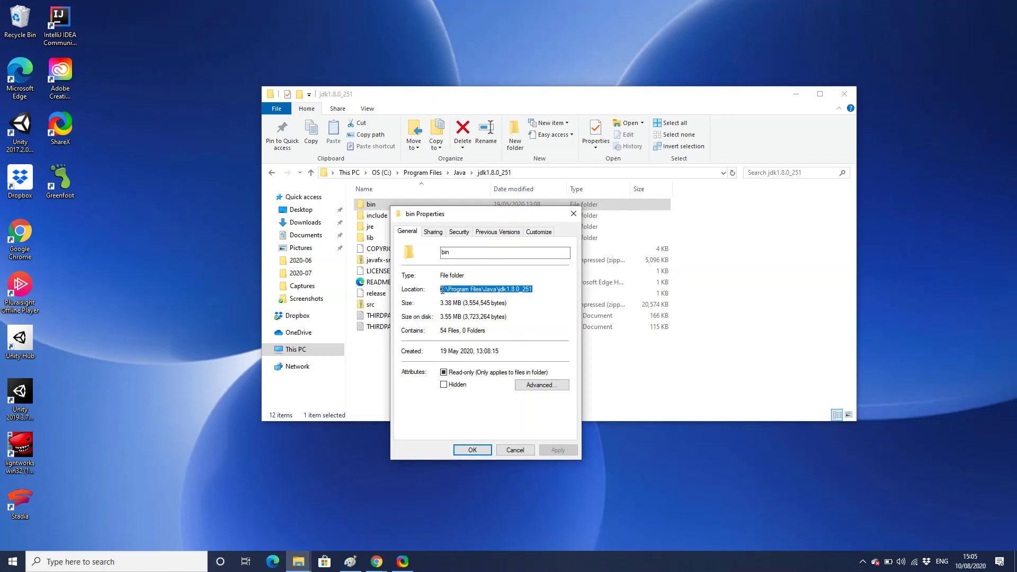
Search Windows for "control panel" and open Control Panel.
left_click(78, 561)
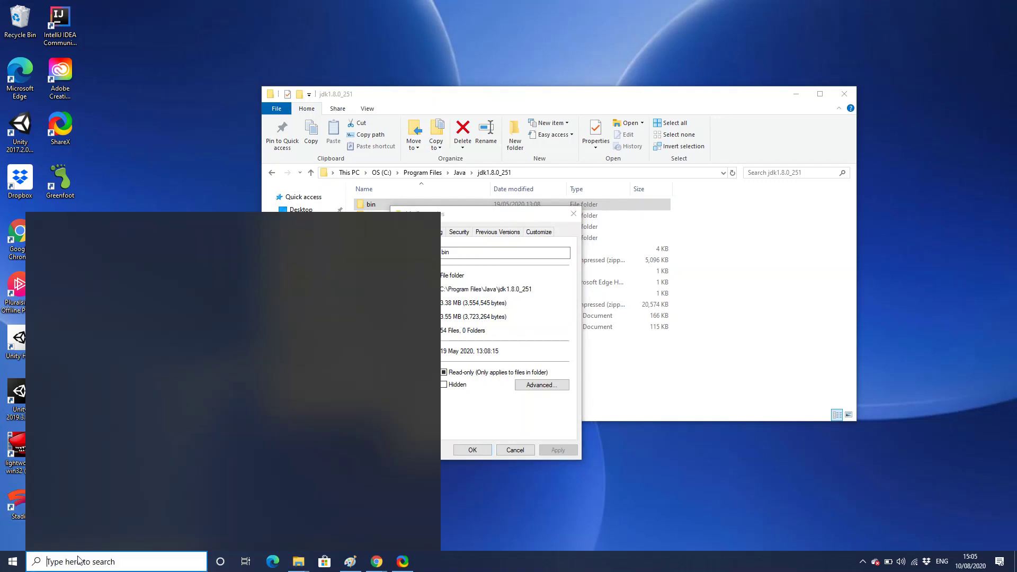
type("cl")
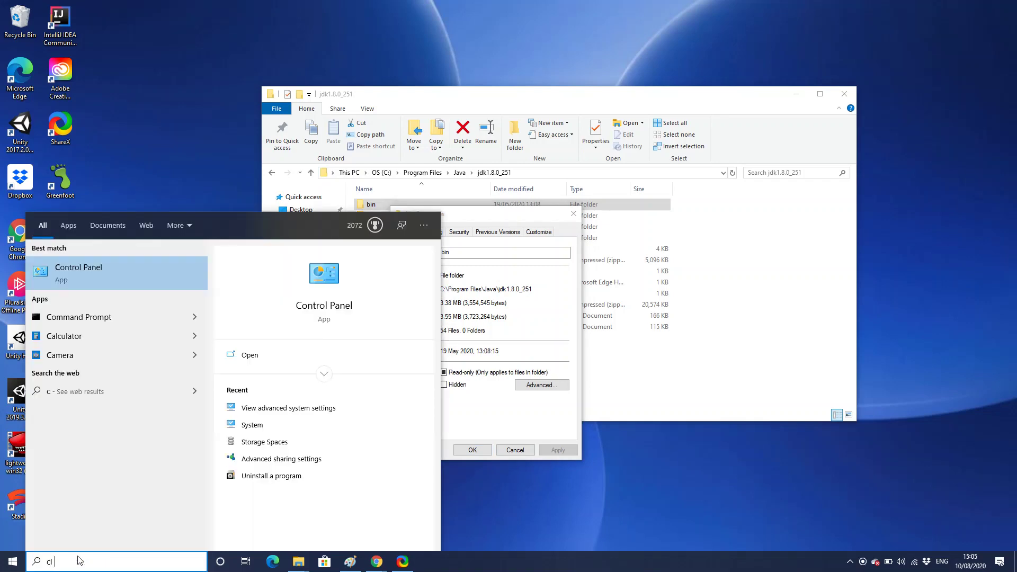
type("ontro")
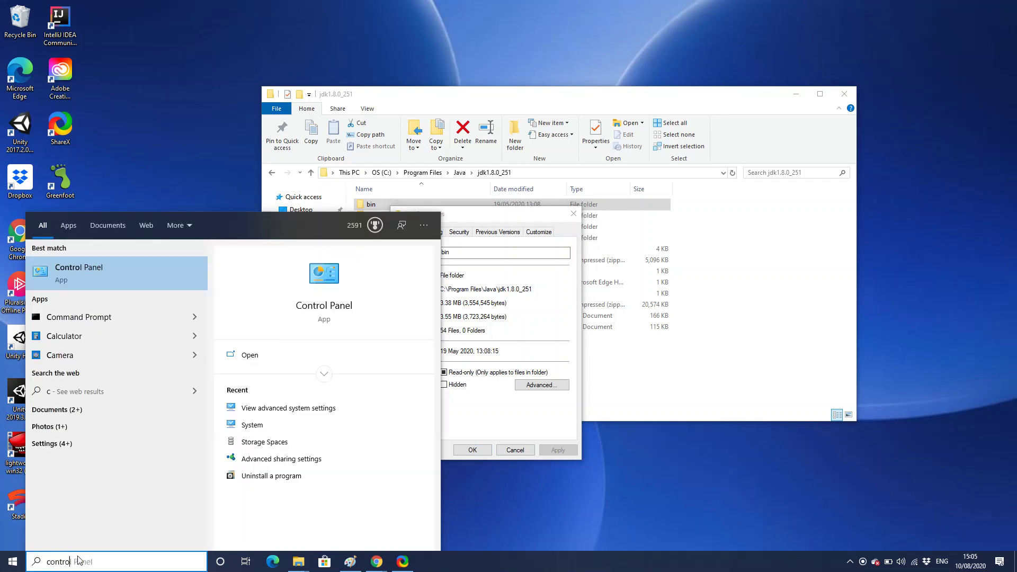
type("l panel")
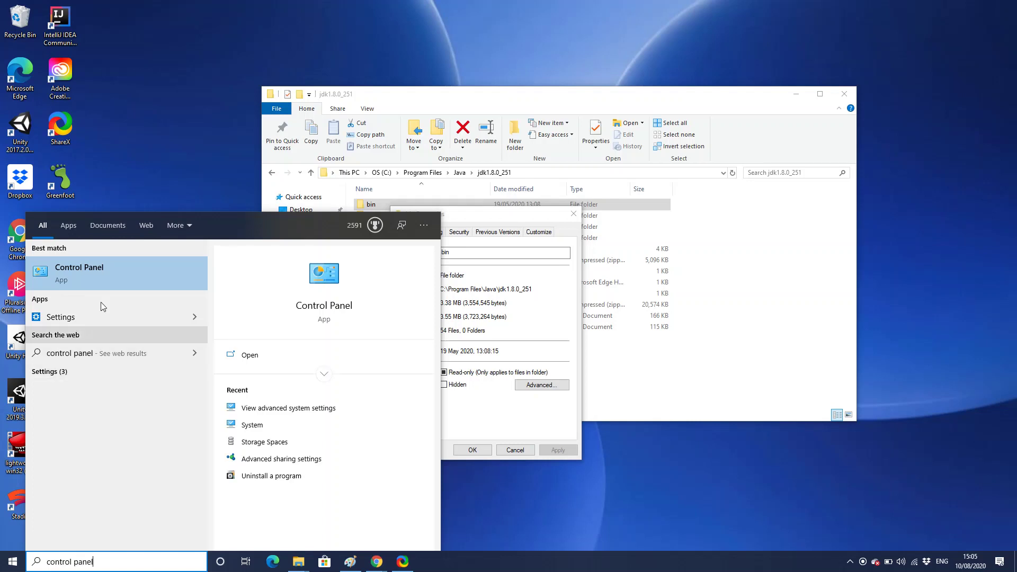
left_click(100, 278)
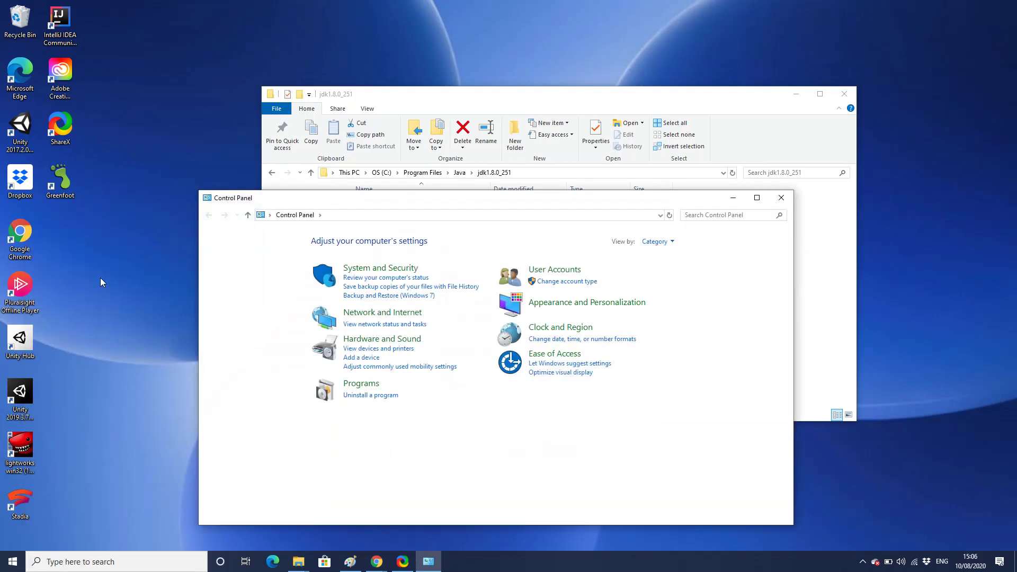
Find the advanced system settings by searching Control Panel for "advanced", and open the environment variables from there.
left_click(716, 220)
type("advanced")
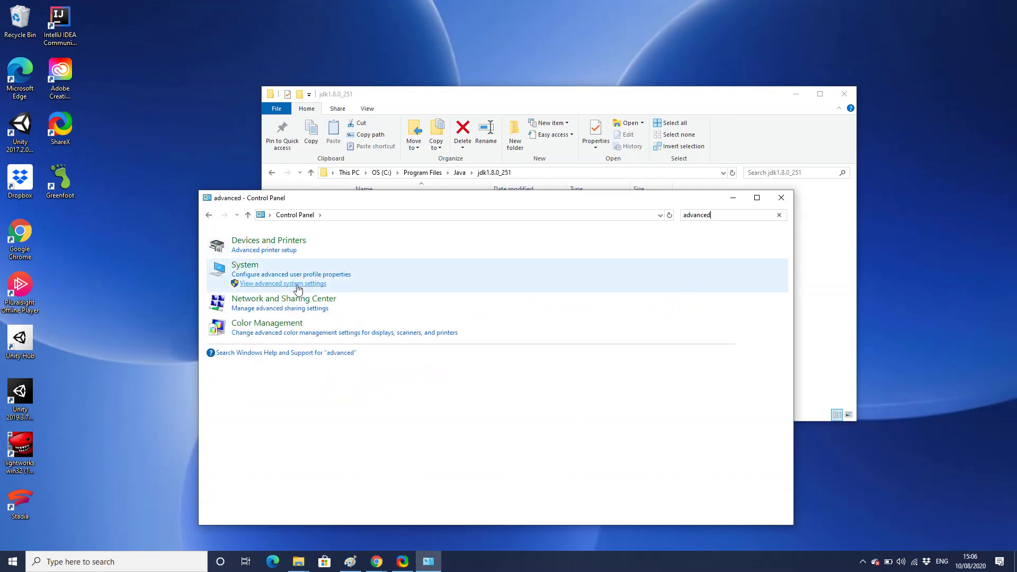
left_click(297, 285)
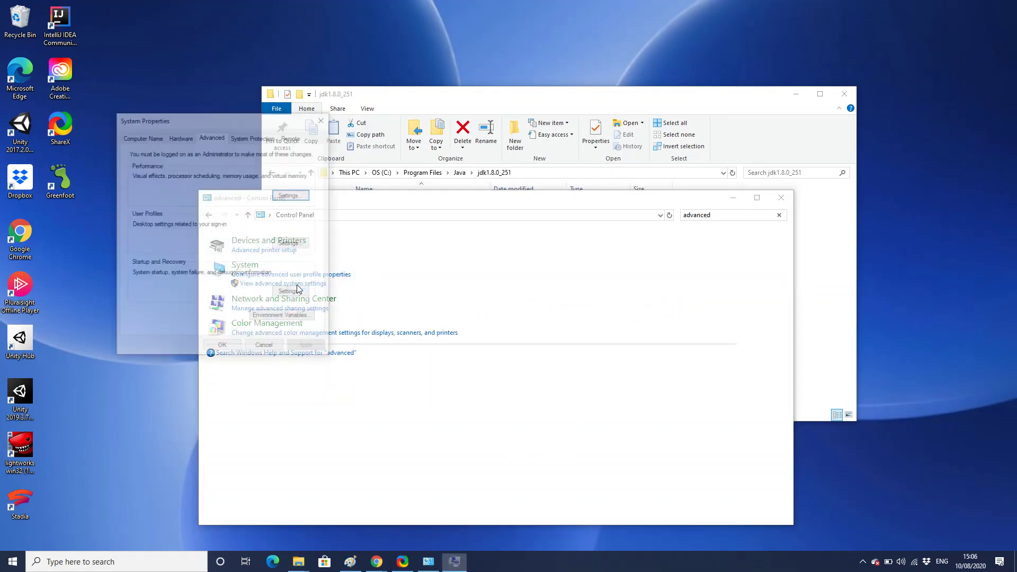
left_click(269, 320)
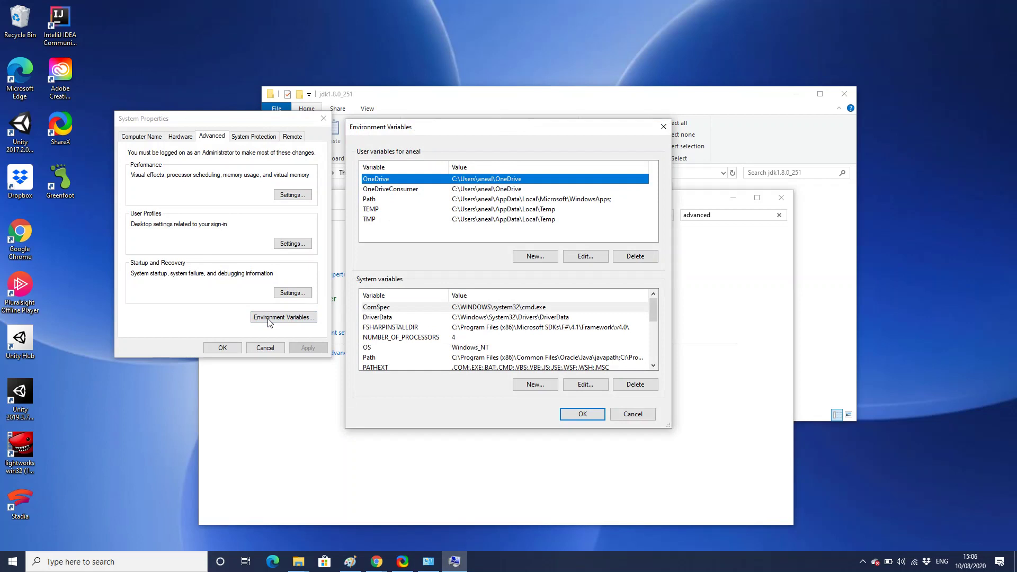
Open the system Path variable for editing and check its entries for the jdk1.8.0_251 and jre1.8.0_251 bin folders.
left_click(469, 358)
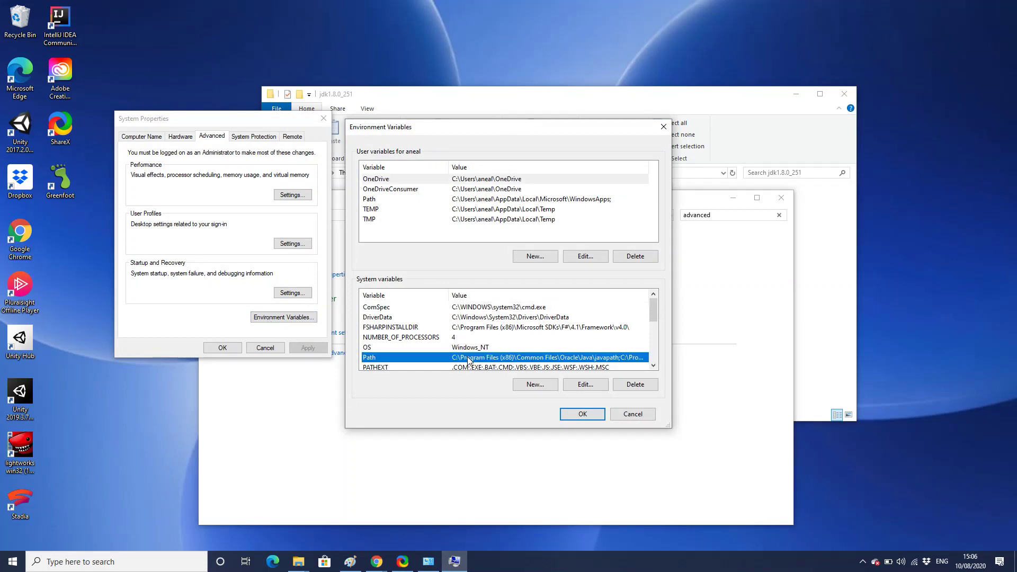
left_click(586, 385)
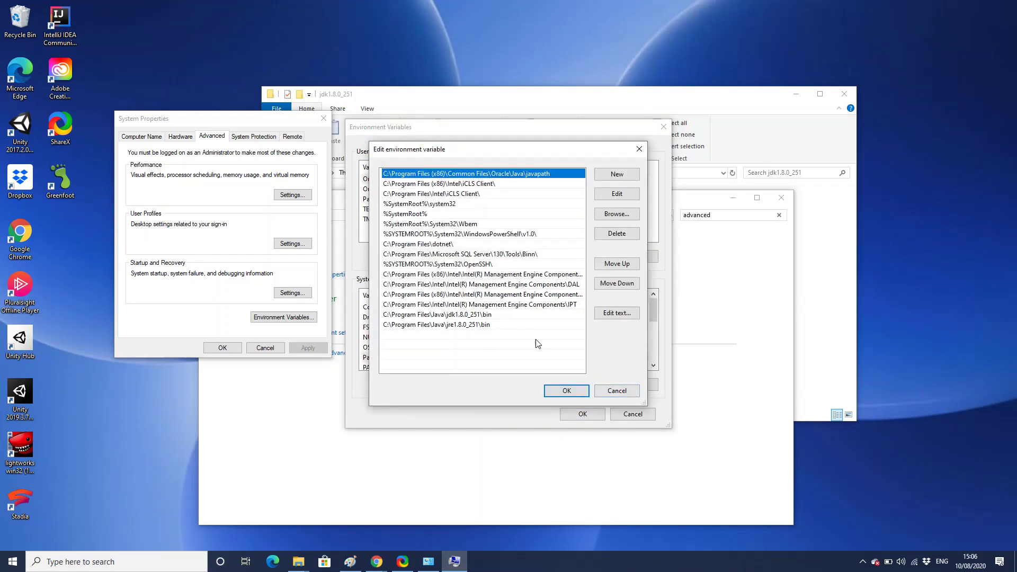
left_click(453, 316)
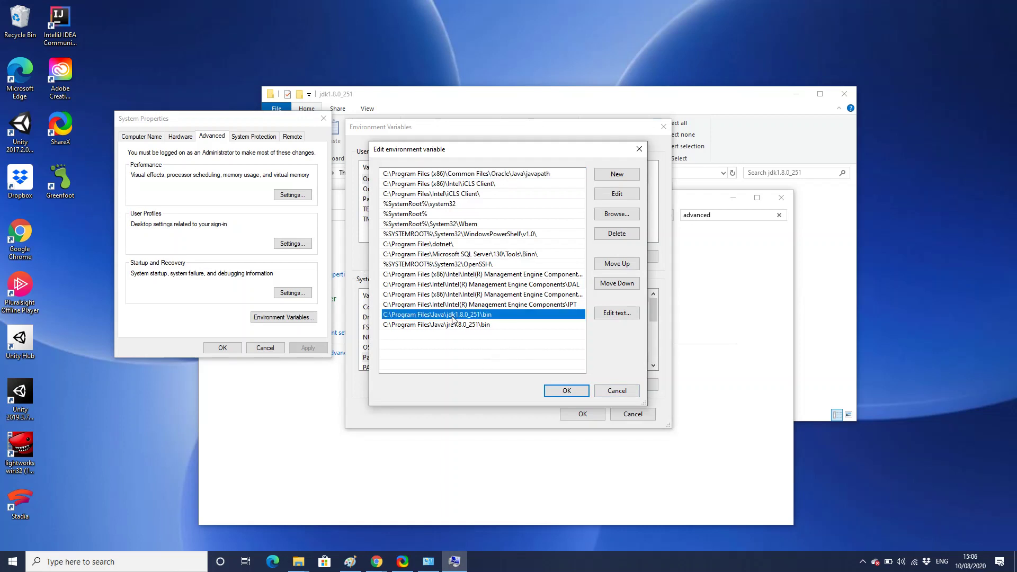
left_click(455, 325)
left_click(457, 316)
Return to File Explorer and locate the bin folder inside Java\jre1.8.0_251.
left_click(712, 94)
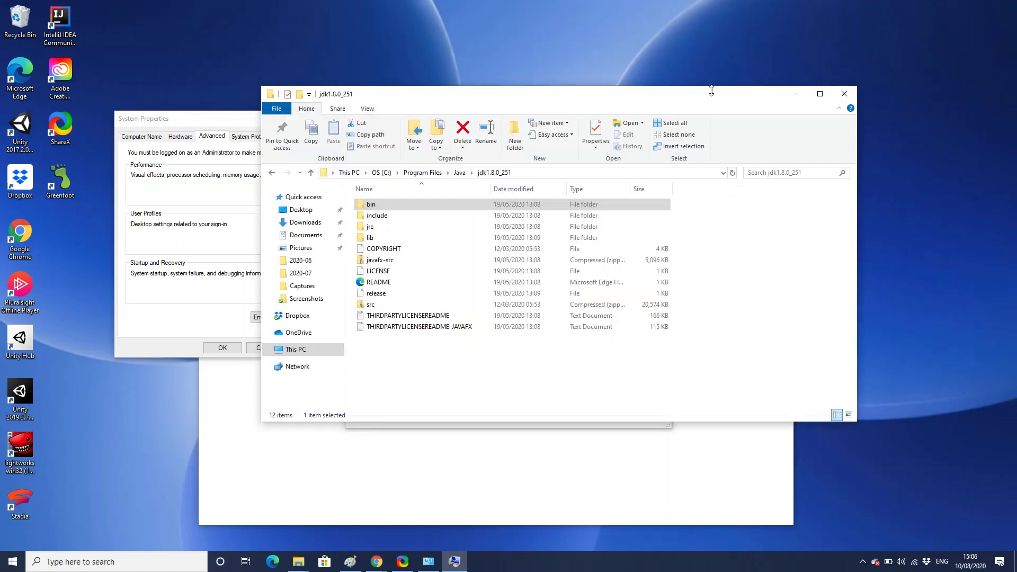
left_click(459, 172)
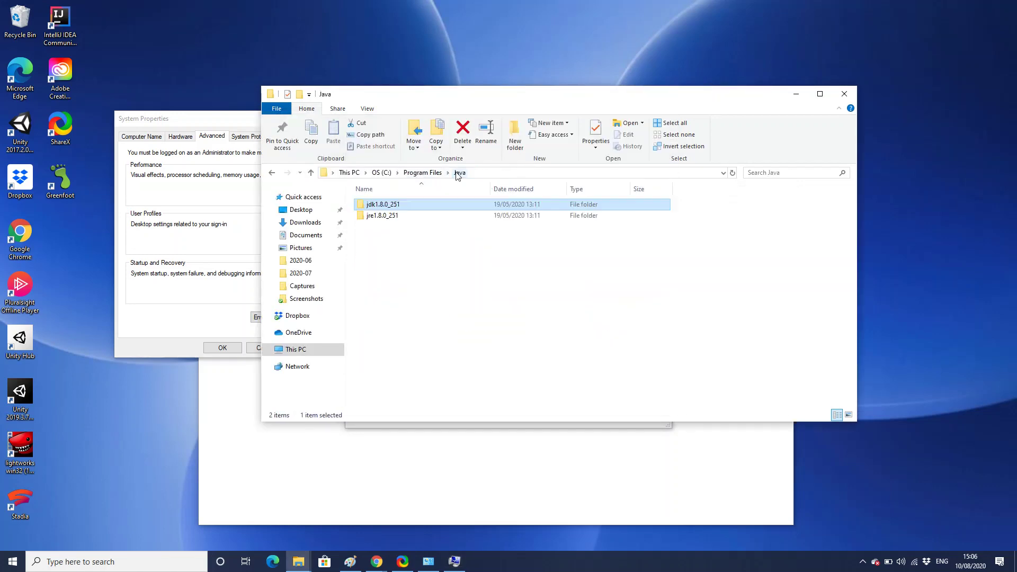
double_click(413, 216)
left_click(394, 206)
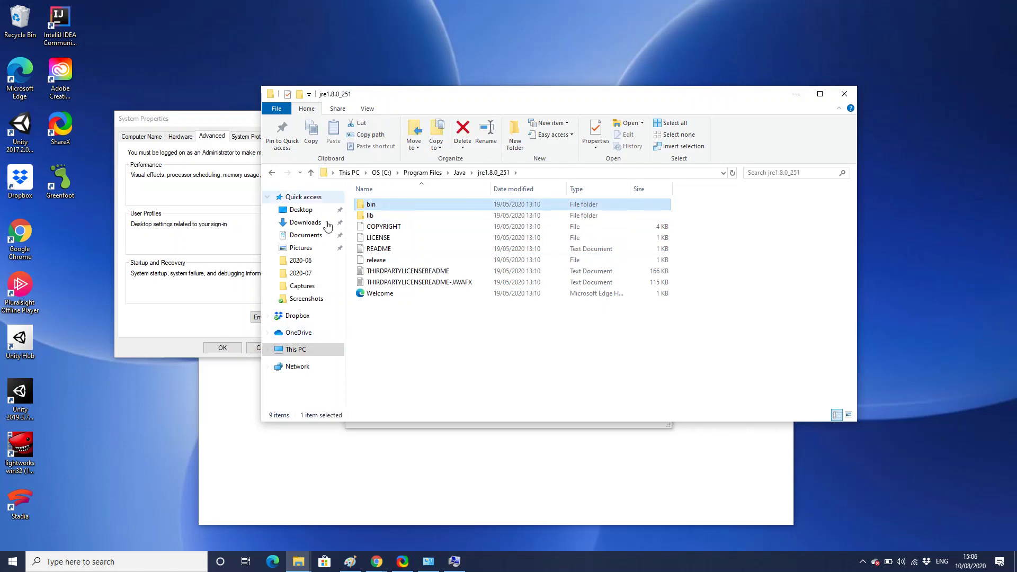
Search Windows for "command prompt" and open Command Prompt.
left_click(112, 560)
type("command prompt")
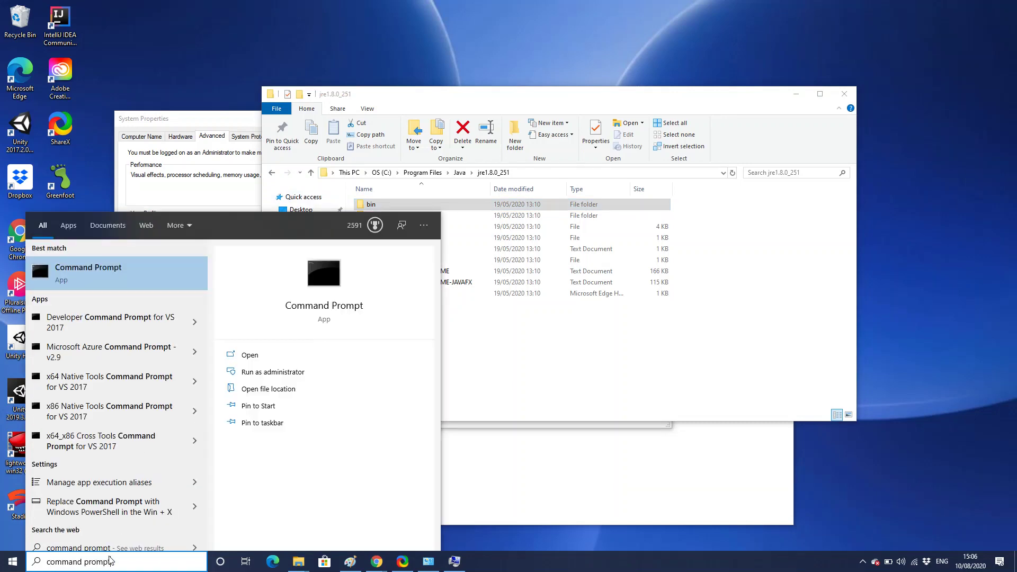
left_click(98, 285)
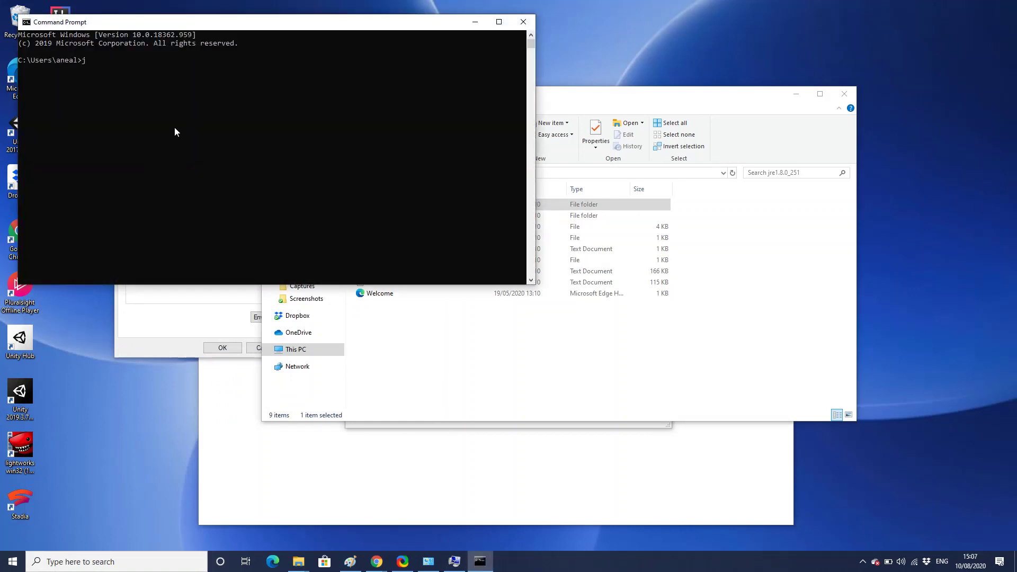
Try to run the command "java c" at the prompt.
type("java c")
left_click(172, 127)
left_click(126, 60)
key("Escape")
Run the javac command to test that the Java compiler can be reached through the Path.
type("javac")
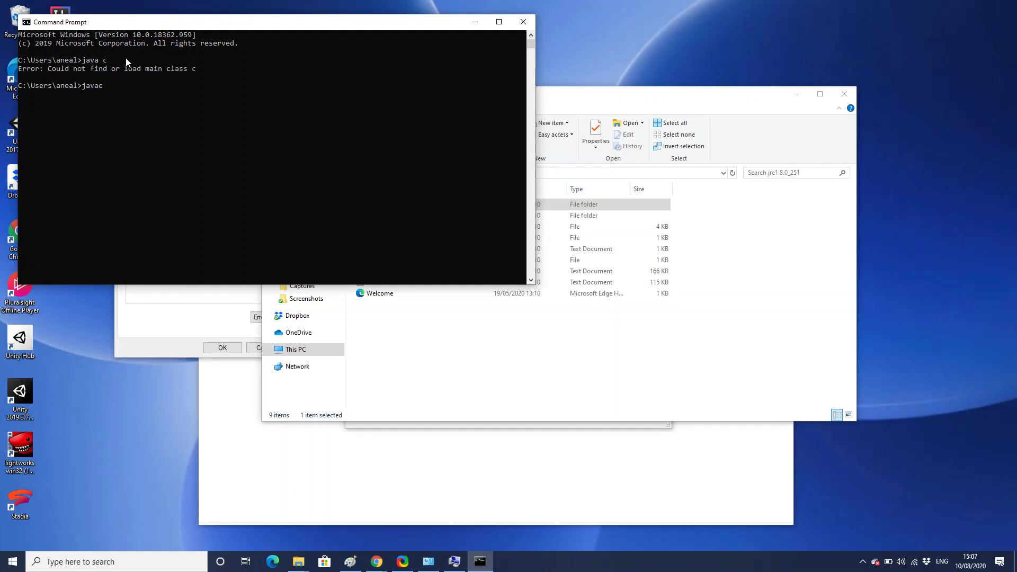
type("java")
key("BackSpace")
key("BackSpace")
key("BackSpace")
key("BackSpace")
key("Return")
left_click(127, 61)
key("Return")
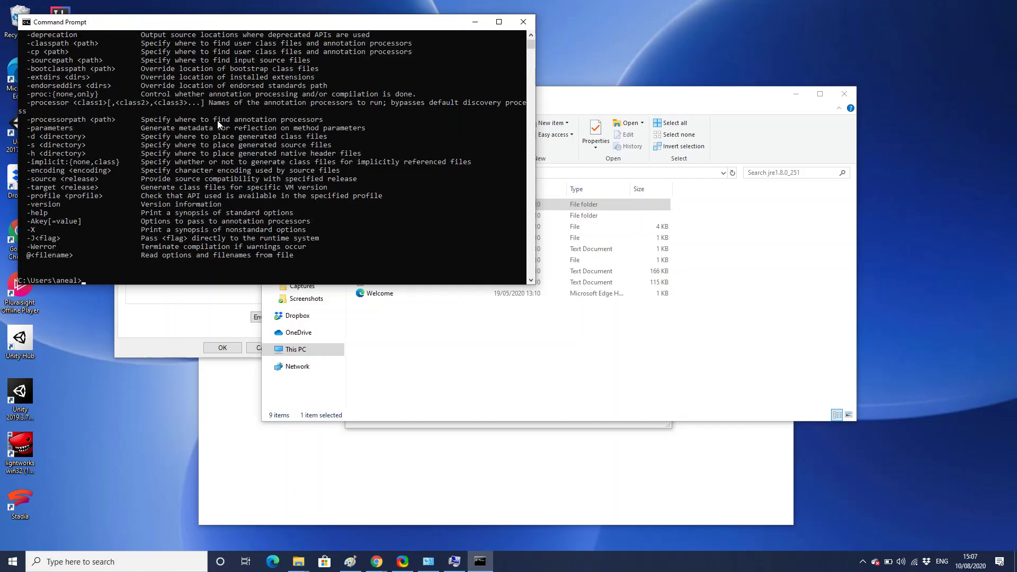
Review the javac usage output from the command line down to the end of the options list.
scroll(217, 123, "up", 5)
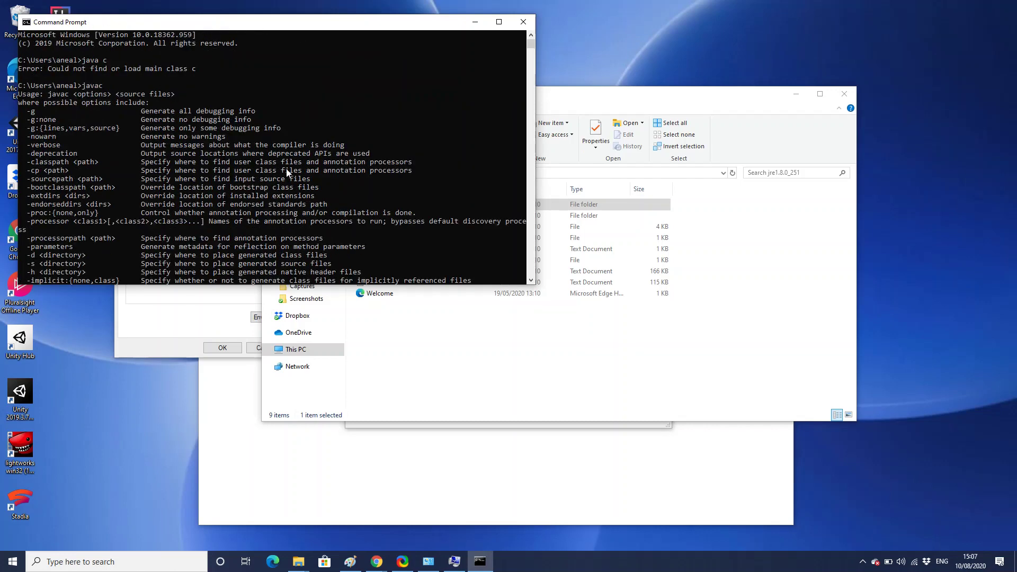
scroll(287, 170, "down", 5)
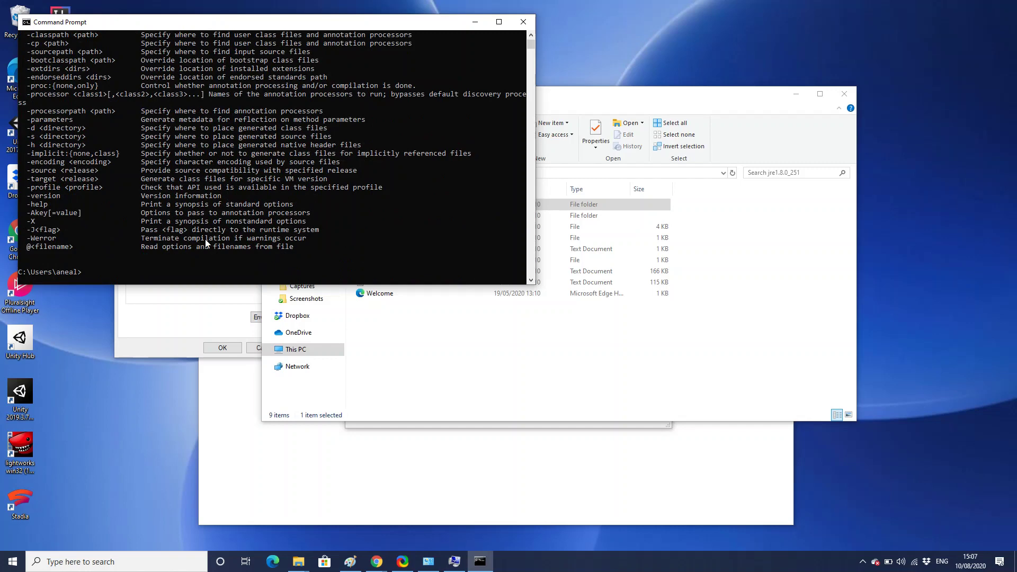
scroll(208, 245, "up", 5)
scroll(229, 256, "down", 5)
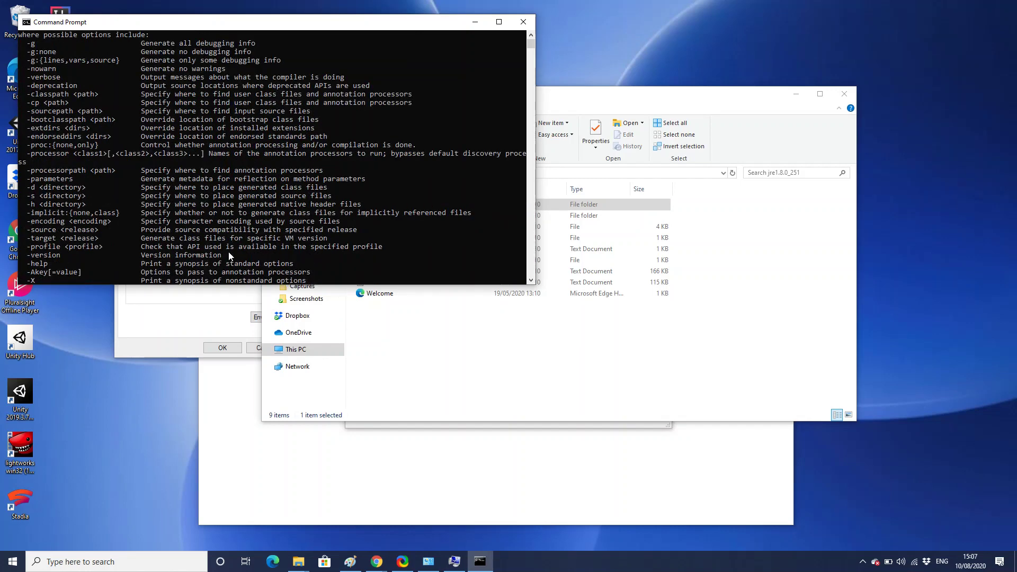
scroll(228, 257, "up", 5)
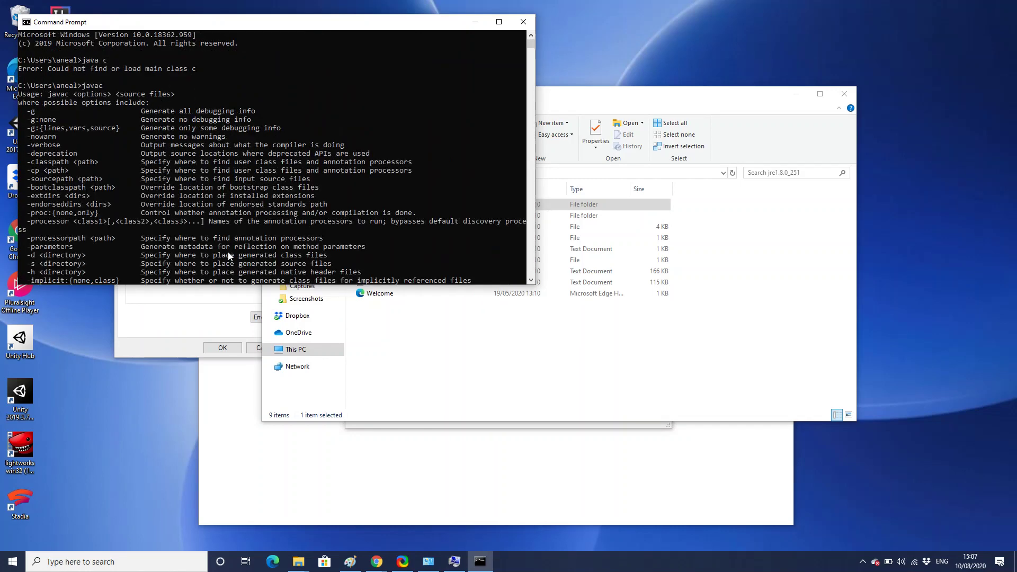
scroll(289, 167, "down", 4)
scroll(290, 168, "down", 1)
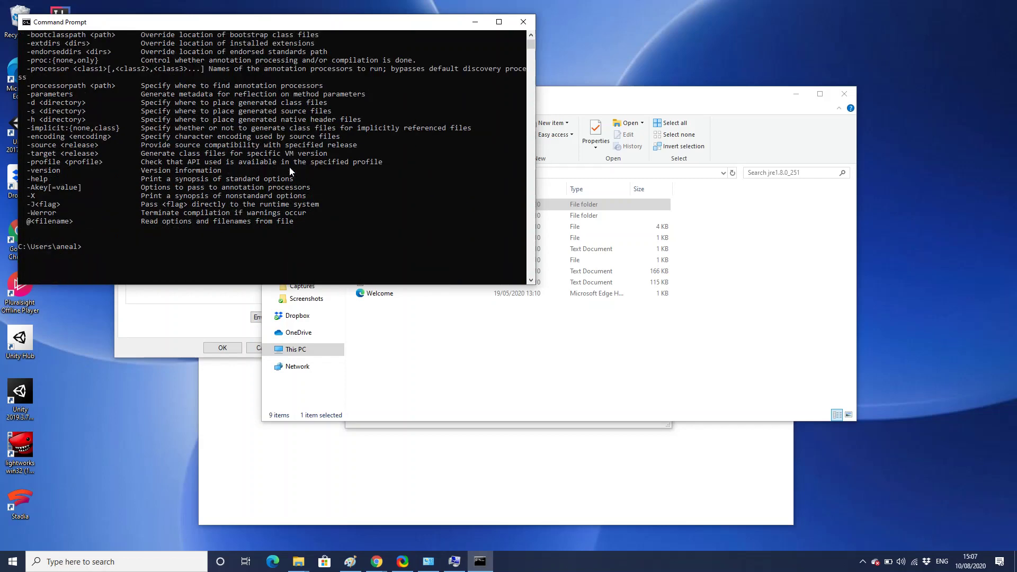